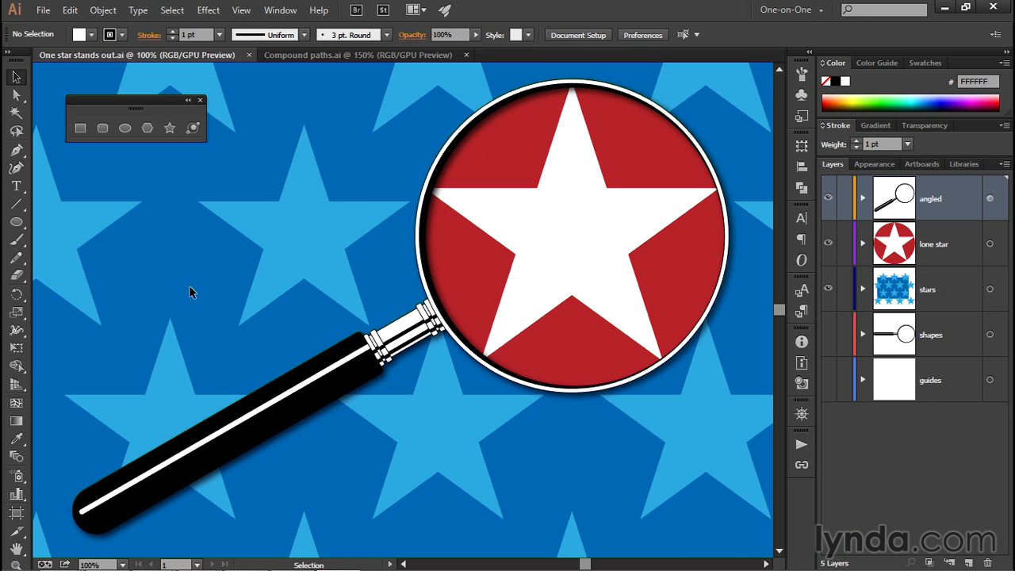
# Switch to the Compound paths.ai document and choose the Rectangle tool
pyautogui.hotkey('ctrl', 'Tab')
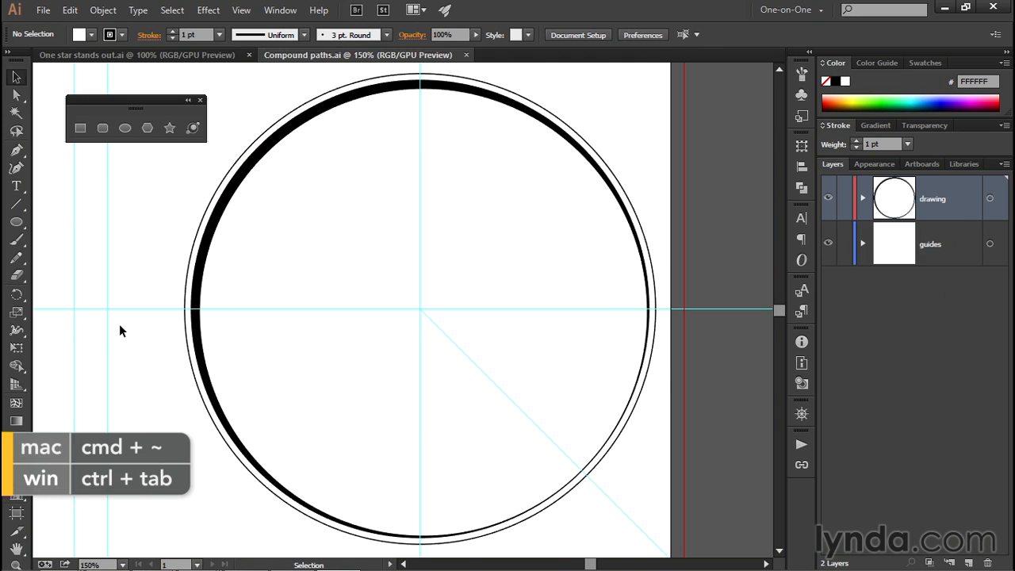
pyautogui.hotkey('ctrl', '-')
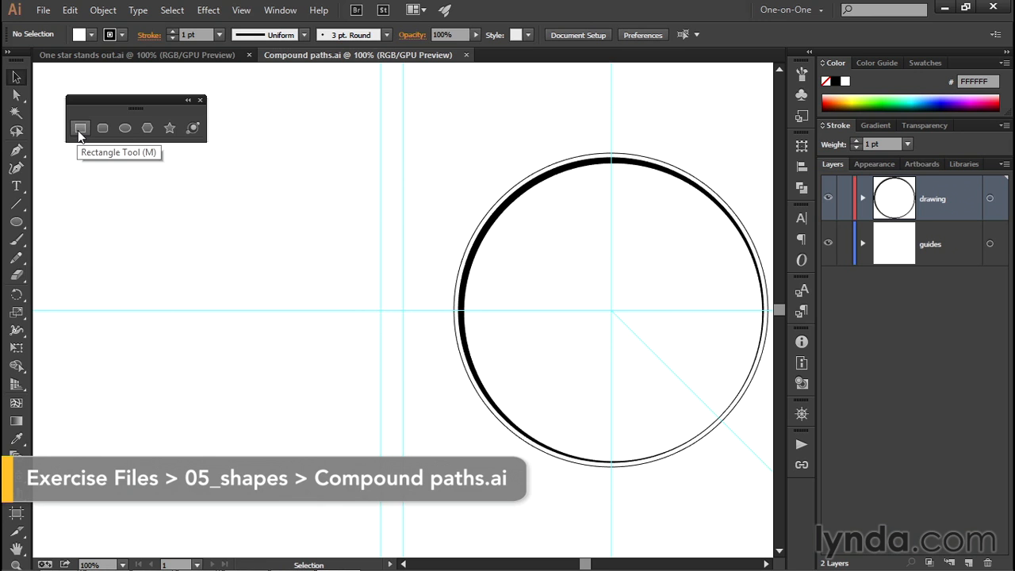
pyautogui.click(17, 226)
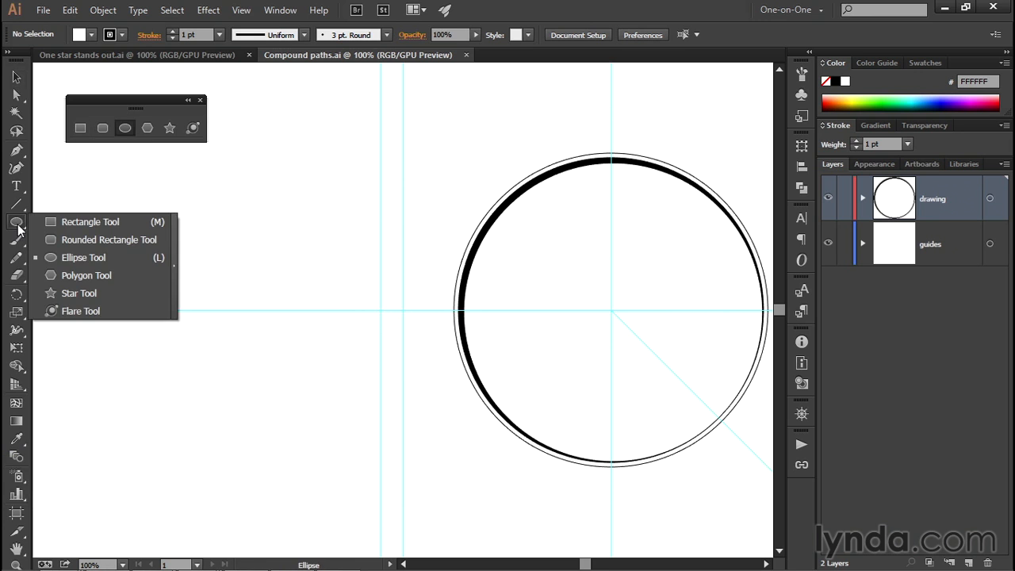
pyautogui.click(119, 222)
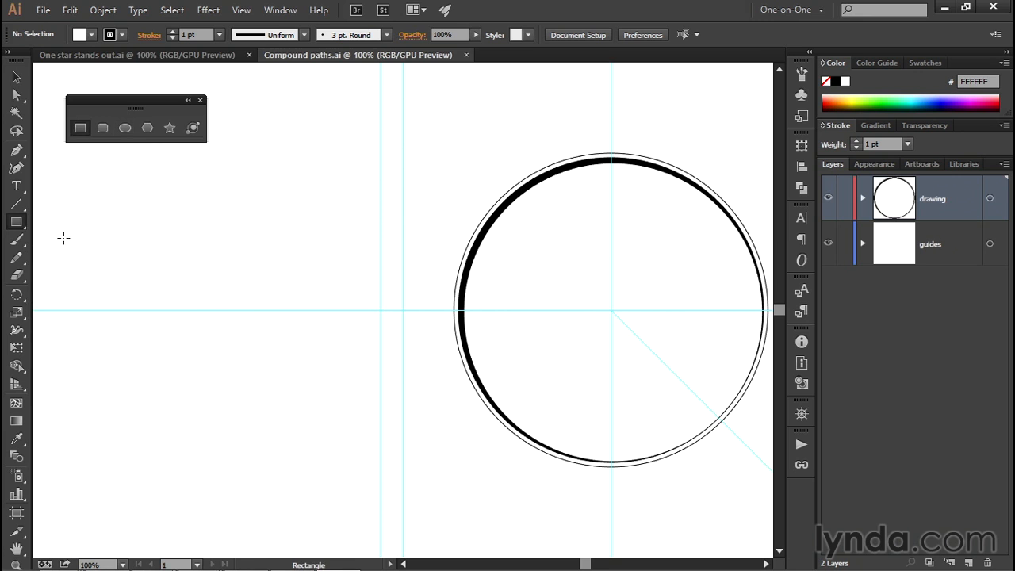
# Draw a rectangle about 445 by 109 pt beside the circle and reduce its width and height
pyautogui.moveTo(60, 250); pyautogui.dragTo(391, 332)
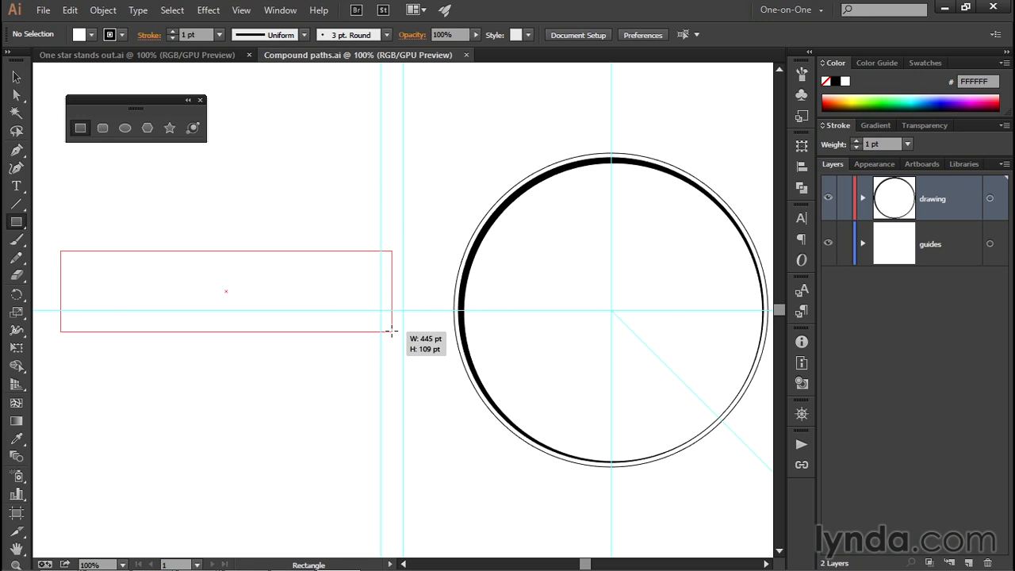
pyautogui.moveTo(391, 331); pyautogui.dragTo(392, 332)
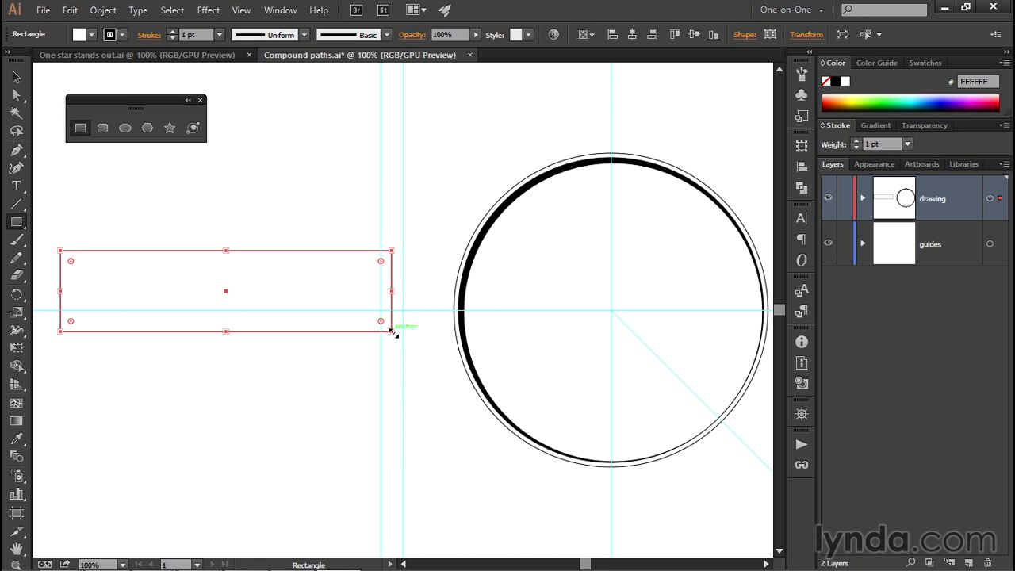
pyautogui.moveTo(391, 331); pyautogui.dragTo(354, 332)
pyautogui.moveTo(355, 252); pyautogui.dragTo(345, 278)
pyautogui.moveTo(60, 279); pyautogui.dragTo(94, 279)
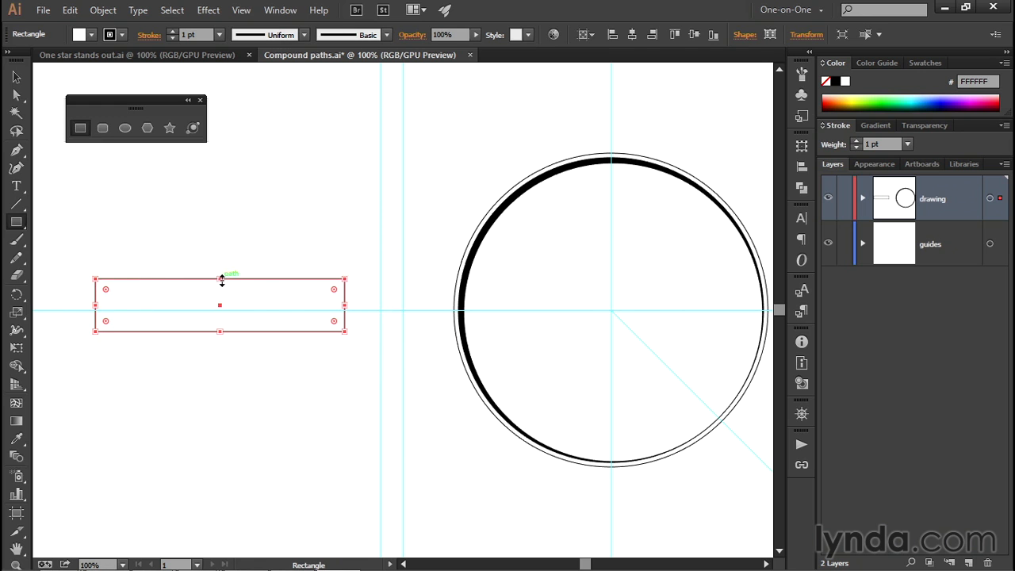
pyautogui.moveTo(219, 278); pyautogui.dragTo(218, 264)
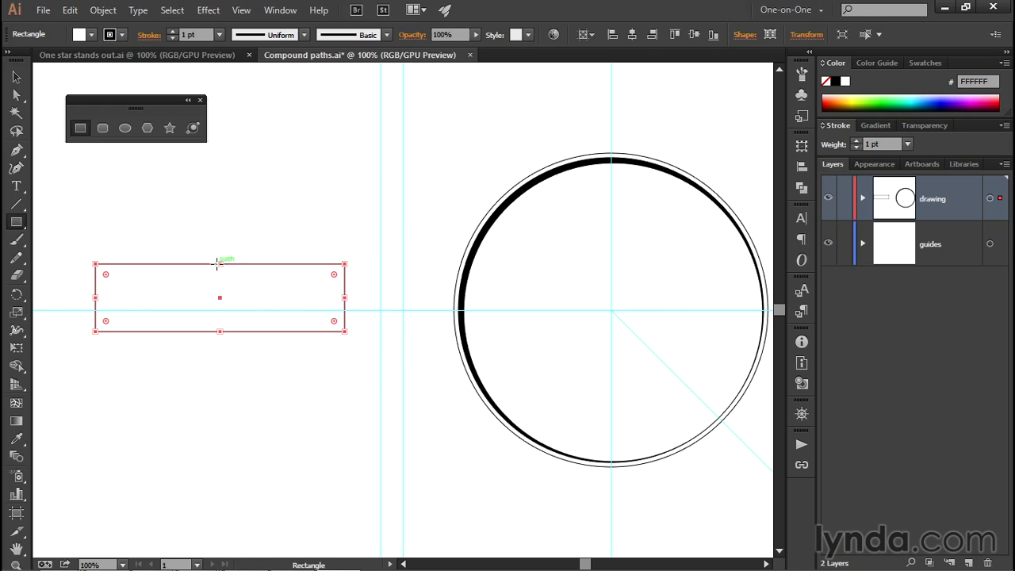
# Round all the corners of the rectangle beside the circle, and delete it
pyautogui.click(17, 79)
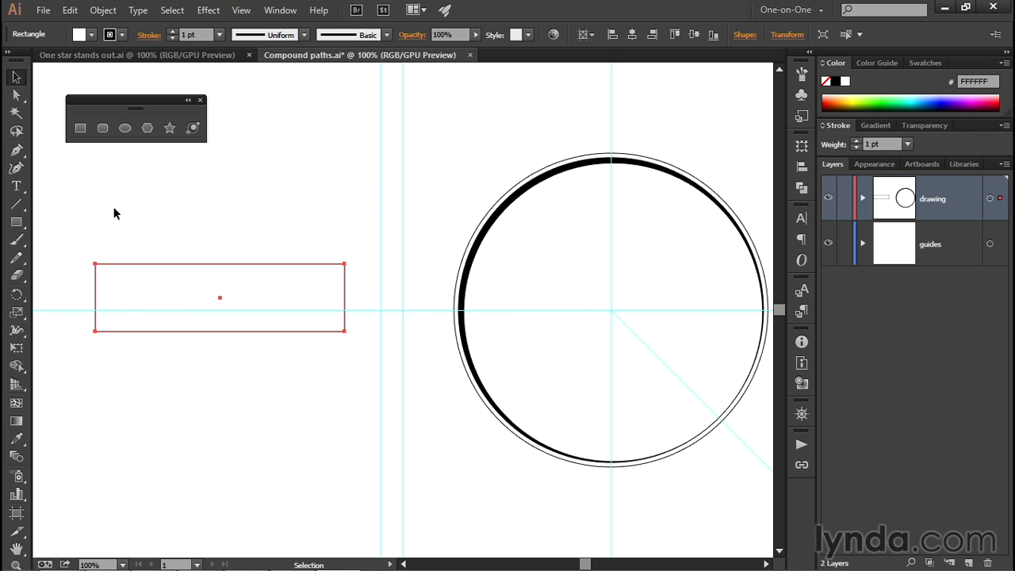
pyautogui.press('m')
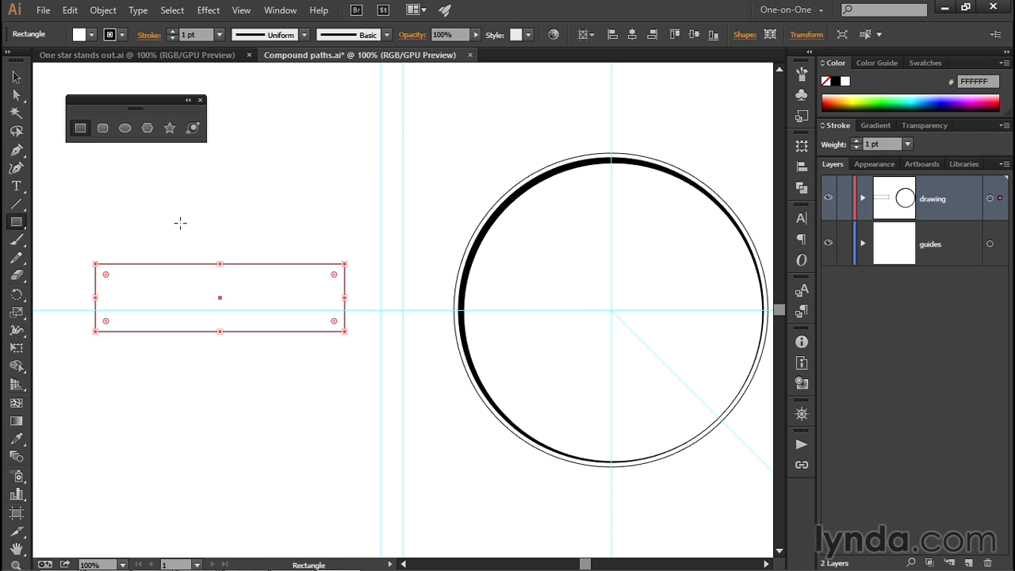
pyautogui.click(333, 275)
pyautogui.moveTo(334, 280); pyautogui.dragTo(299, 288)
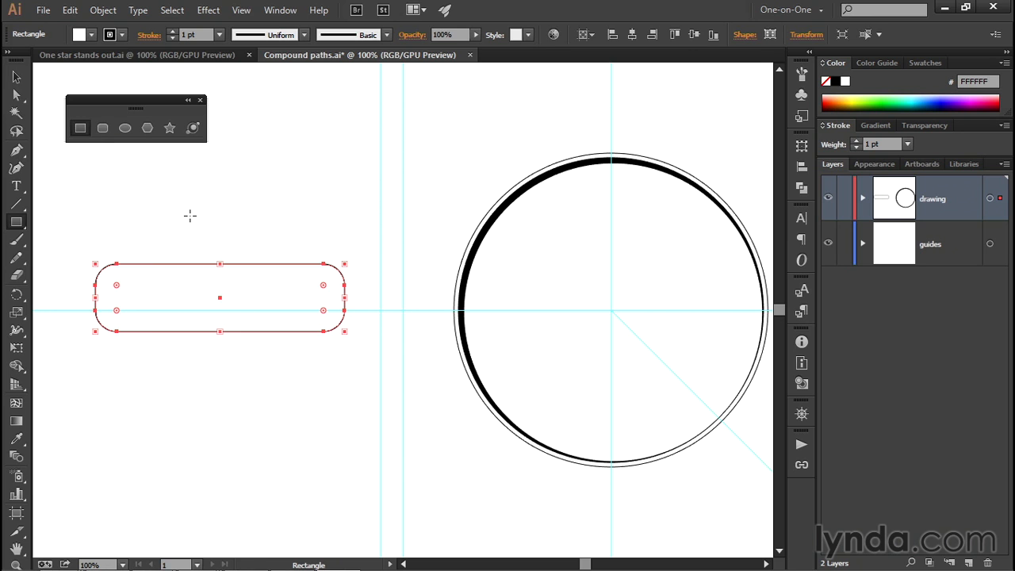
pyautogui.press('Delete')
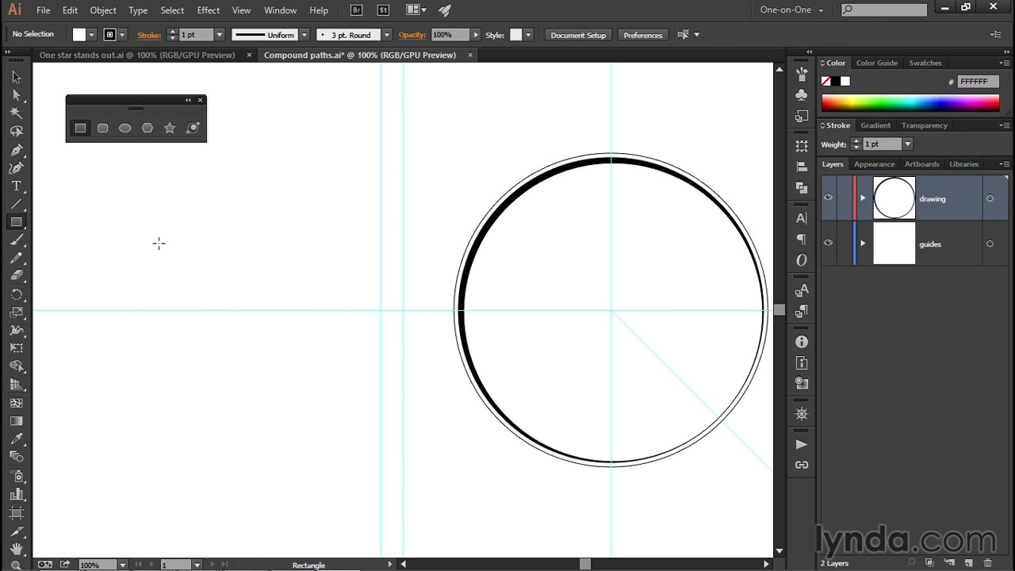
# Draw a square in the empty area beside the circle and delete it
pyautogui.moveTo(107, 200); pyautogui.dragTo(331, 423)
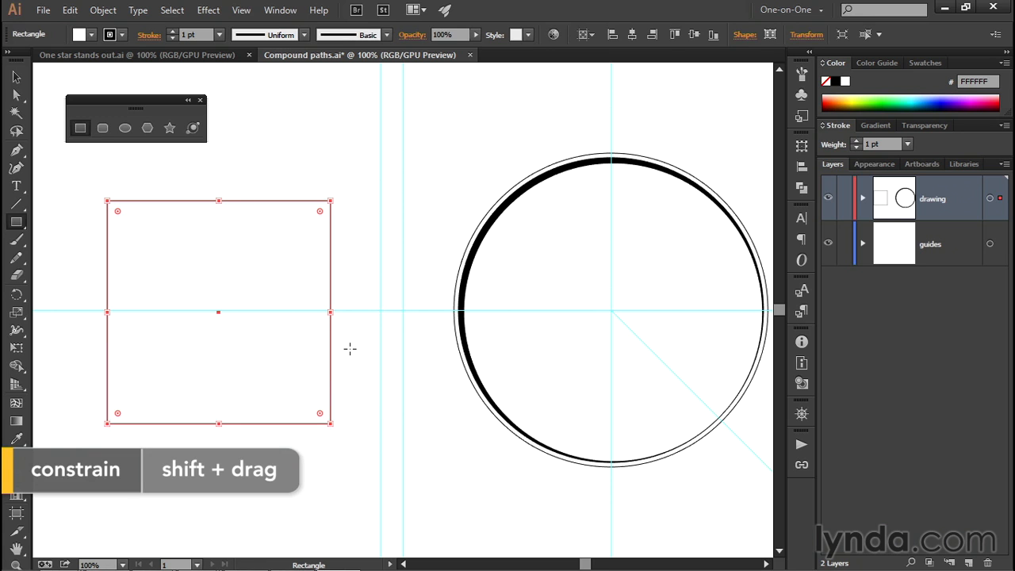
pyautogui.press('Delete')
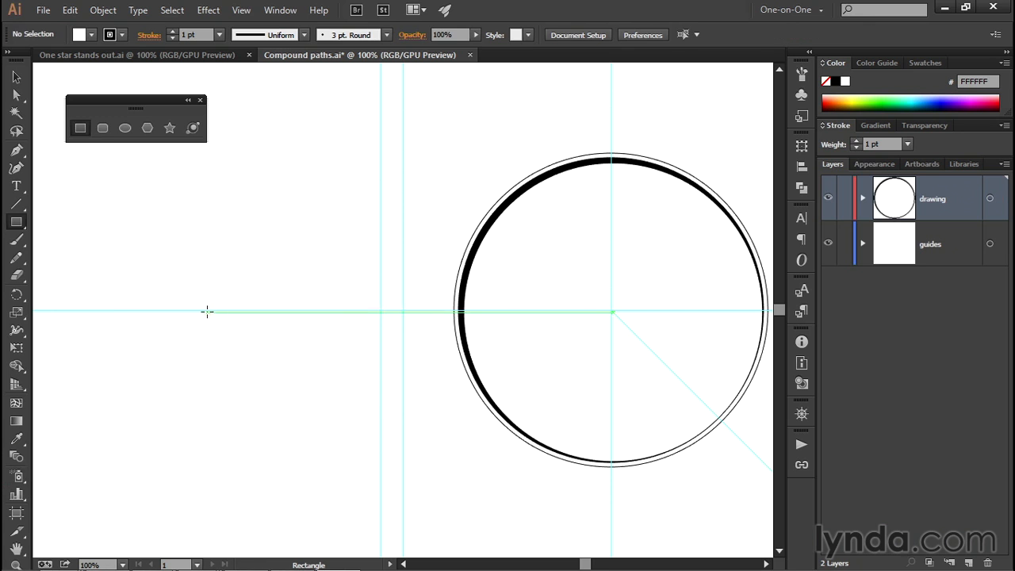
# Draw a handle rectangle about 460 by 64 pt centred on the horizontal guide and align its near-circle end with the first vertical guide
pyautogui.moveTo(205, 310); pyautogui.dragTo(376, 336)
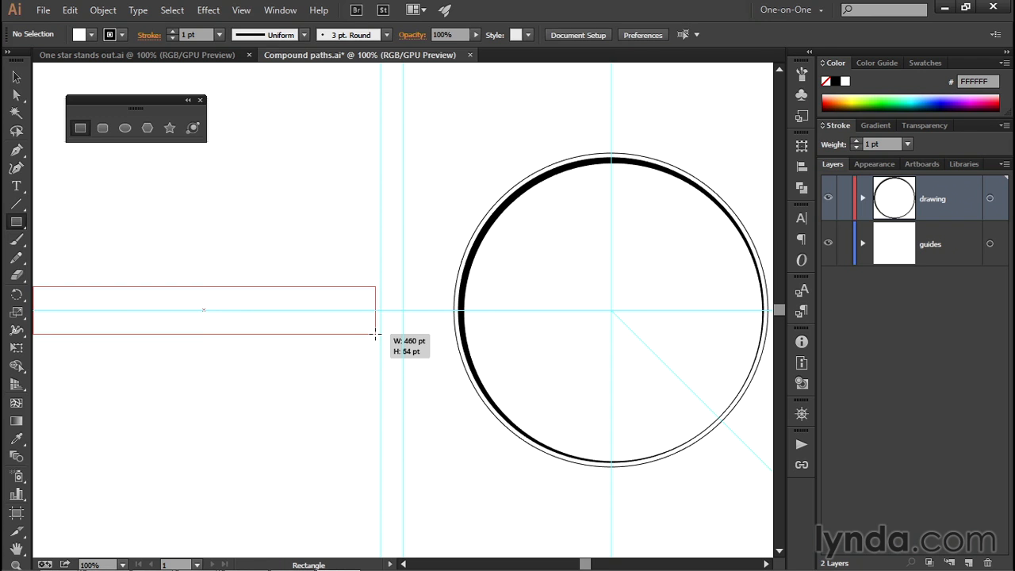
pyautogui.moveTo(376, 335); pyautogui.dragTo(375, 335)
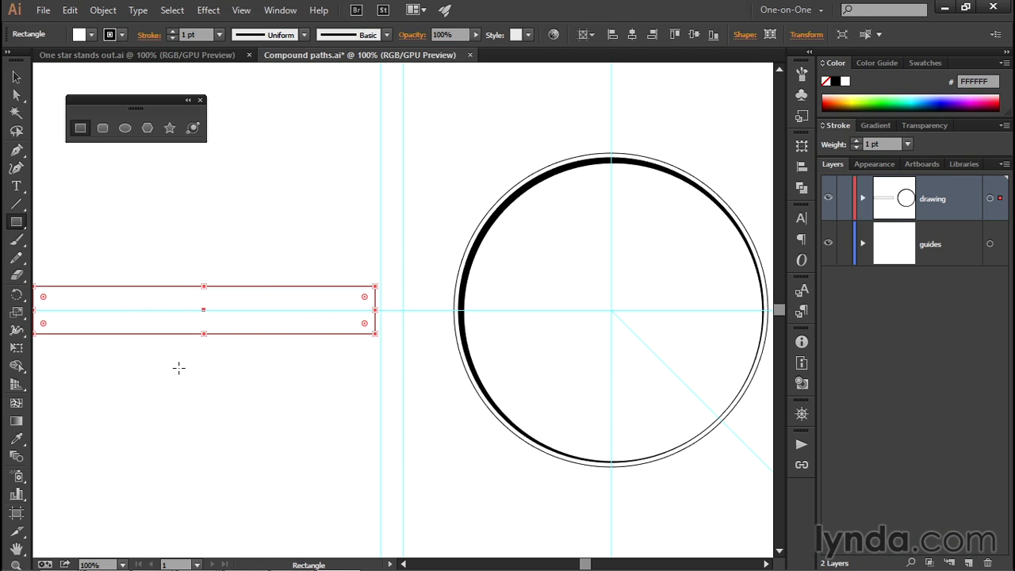
pyautogui.press('ctrl')
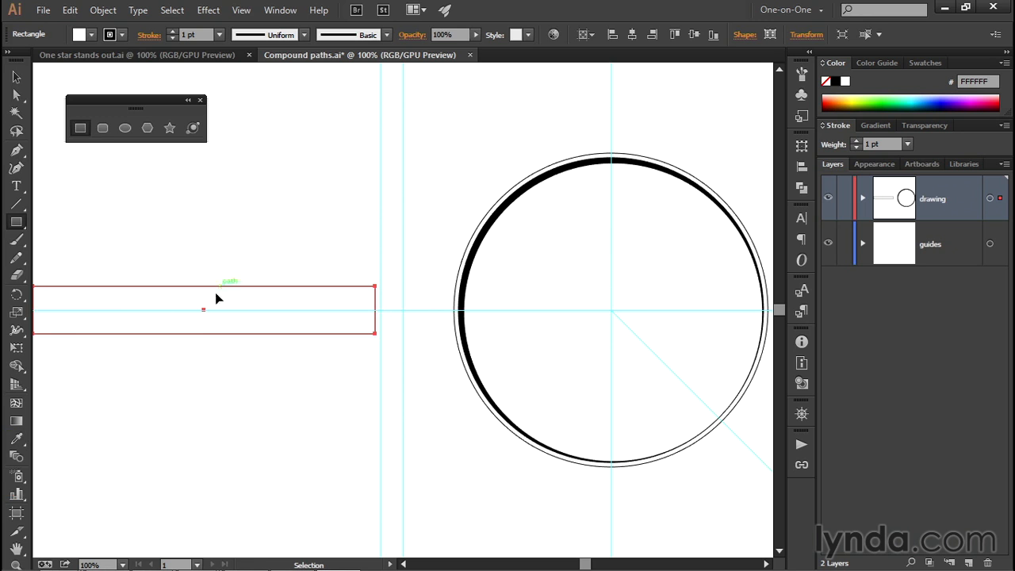
pyautogui.moveTo(206, 308); pyautogui.dragTo(185, 311)
pyautogui.hotkey('ctrl', 'z')
pyautogui.moveTo(377, 302); pyautogui.dragTo(381, 303)
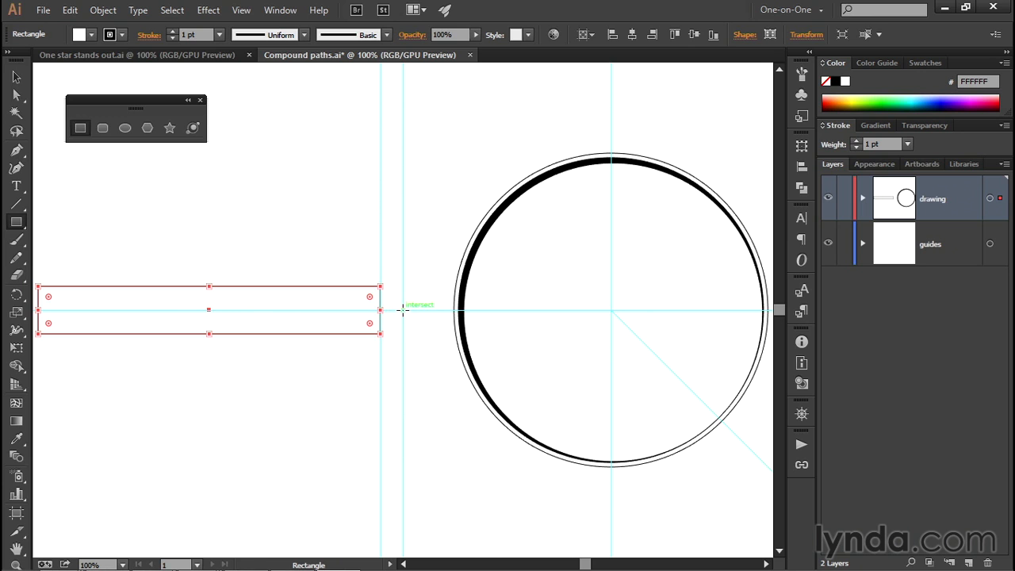
# Draw a connector rectangle about 102 by 40 pt, centred on the horizontal guide, from the handle's end to the circle
pyautogui.moveTo(402, 311); pyautogui.dragTo(397, 314)
pyautogui.moveTo(343, 346); pyautogui.dragTo(365, 324)
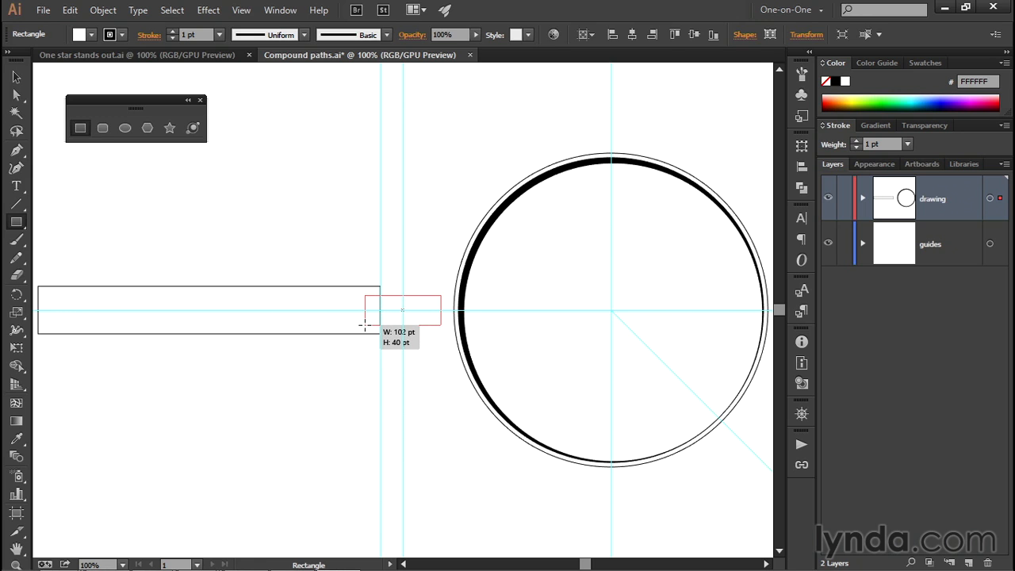
pyautogui.moveTo(364, 323); pyautogui.dragTo(378, 324)
pyautogui.press('space')
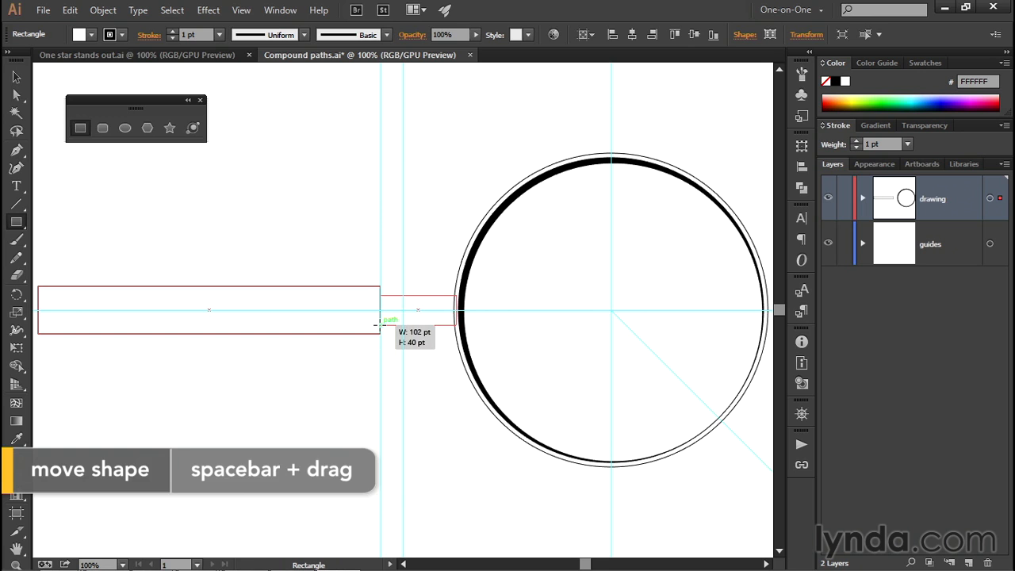
pyautogui.moveTo(377, 323); pyautogui.dragTo(377, 323)
pyautogui.hotkey('alt', 'space')
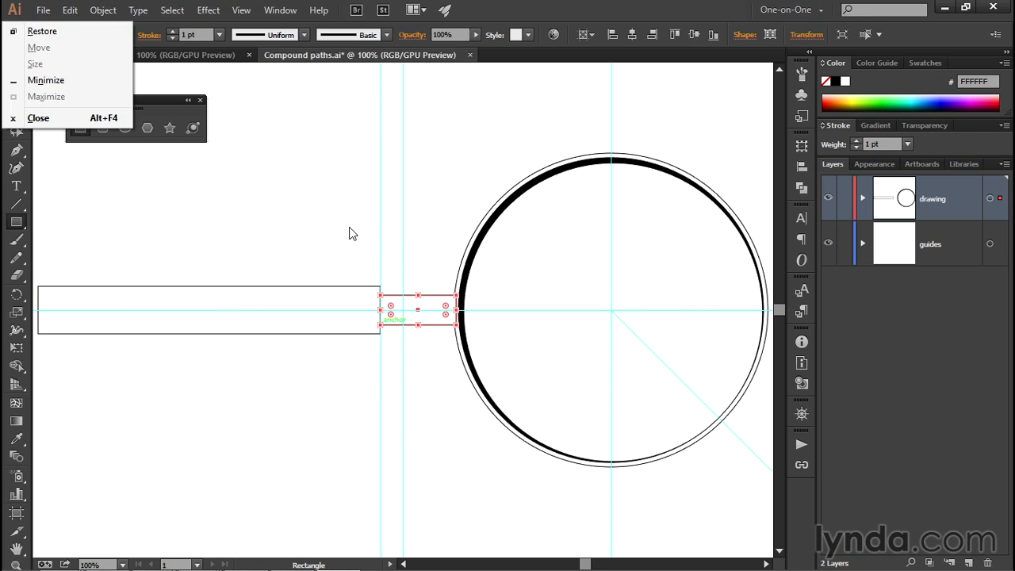
pyautogui.click(148, 75)
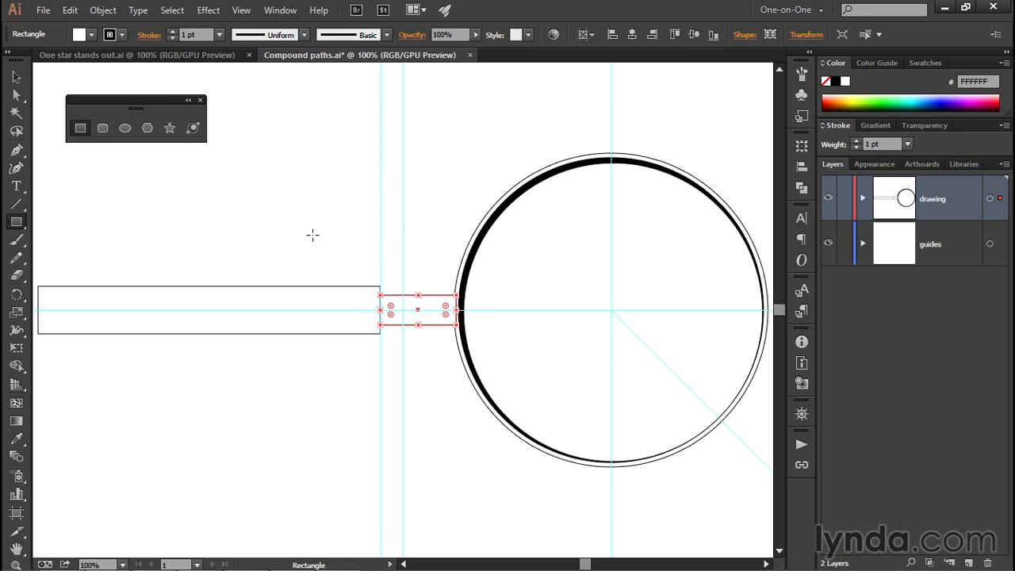
# Set up a new rectangle above the connector with a width of 8 pt, a height of 48 pt and linked proportions
pyautogui.hotkey('ctrl', 'space')
pyautogui.click(384, 307)
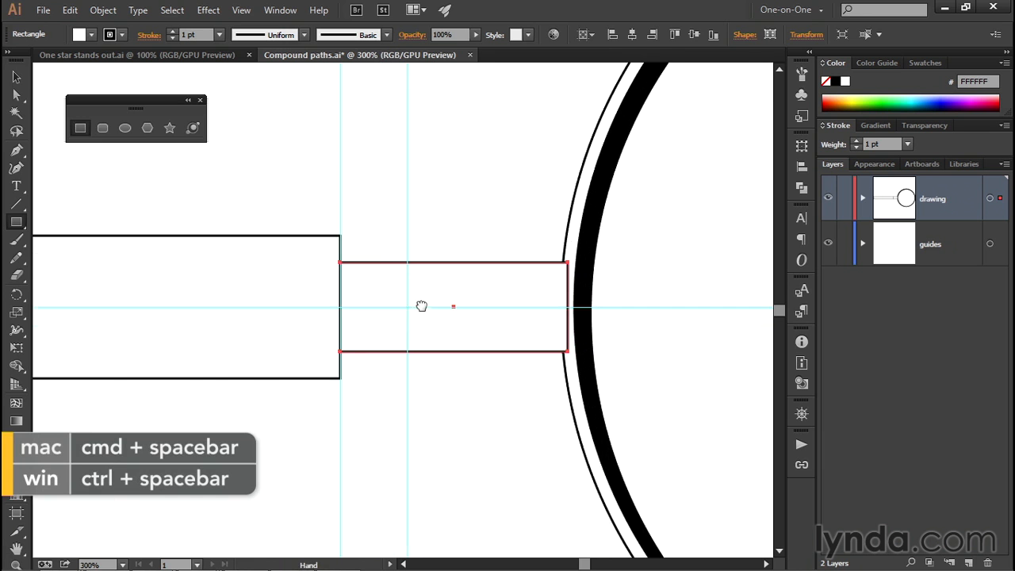
pyautogui.click(420, 303)
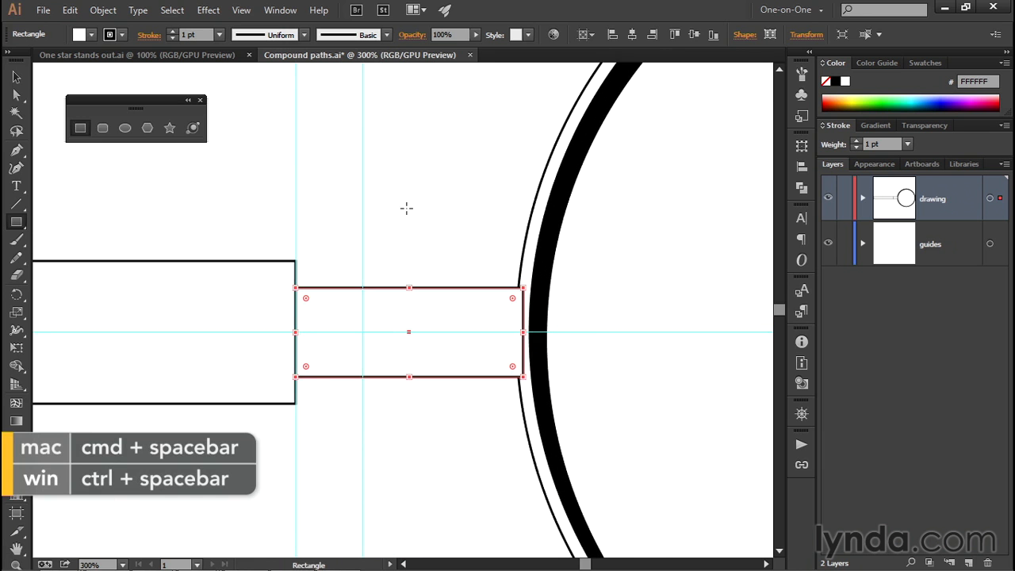
pyautogui.click(342, 147)
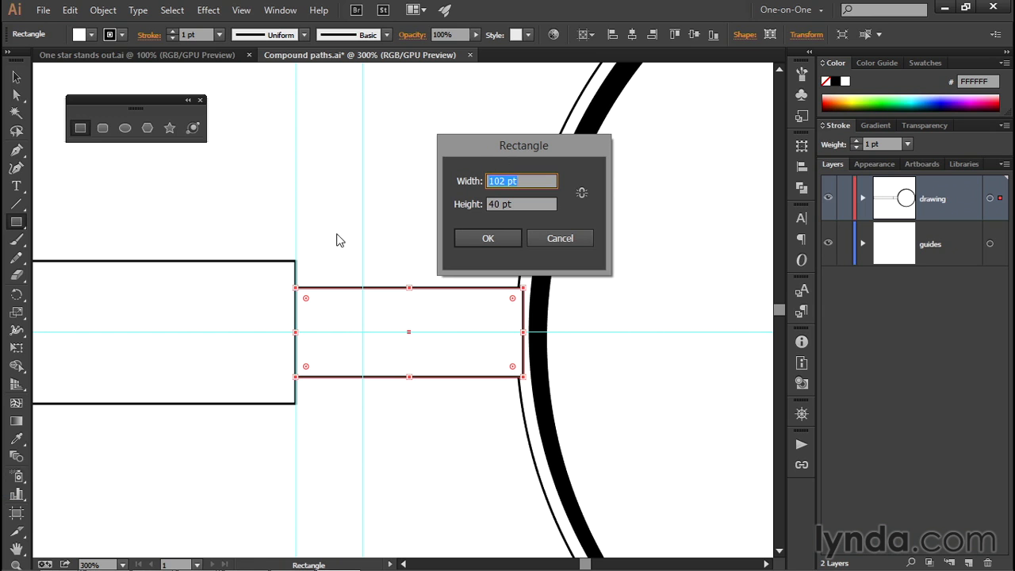
pyautogui.write('8')
pyautogui.press('Tab')
pyautogui.write('48')
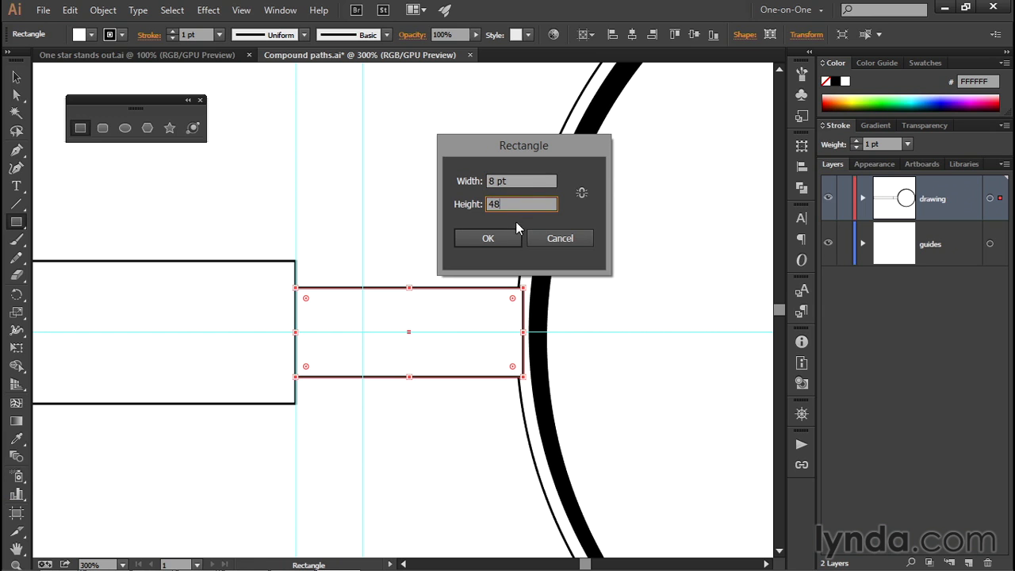
pyautogui.click(582, 194)
# Try a width of 16 pt for the new rectangle with its proportions linked
pyautogui.click(483, 180)
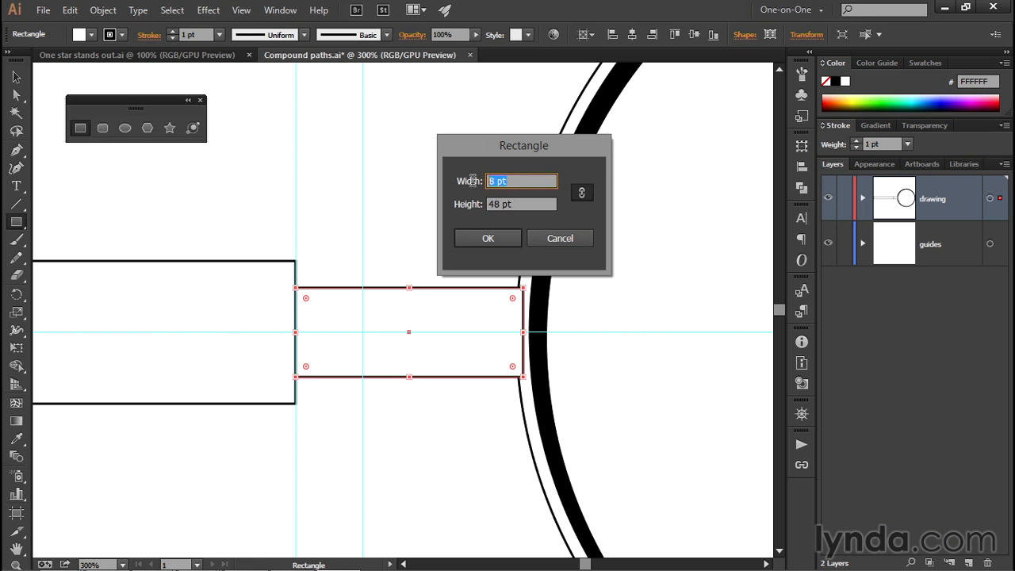
pyautogui.write('16')
pyautogui.press('Tab')
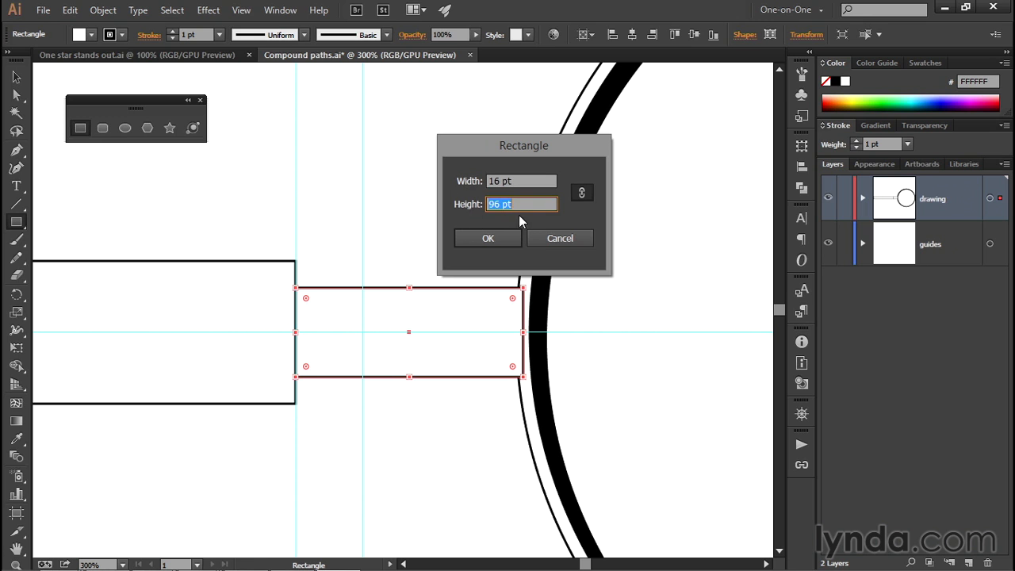
pyautogui.click(517, 181)
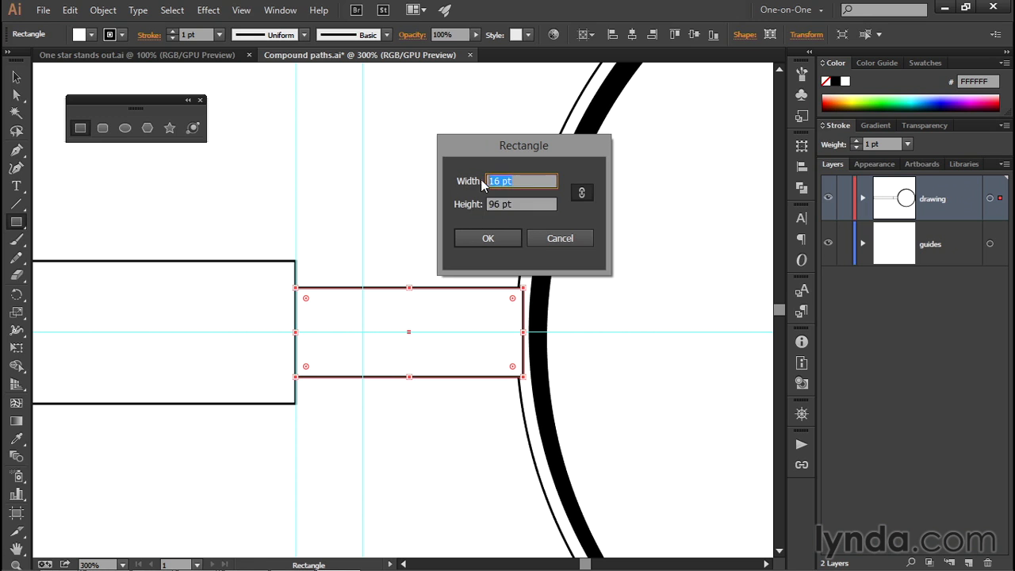
# Create the rectangle 8 pt wide, and add a second one of 8 by 48 pt centred on the guide intersection over the connector
pyautogui.write('8')
pyautogui.click(509, 238)
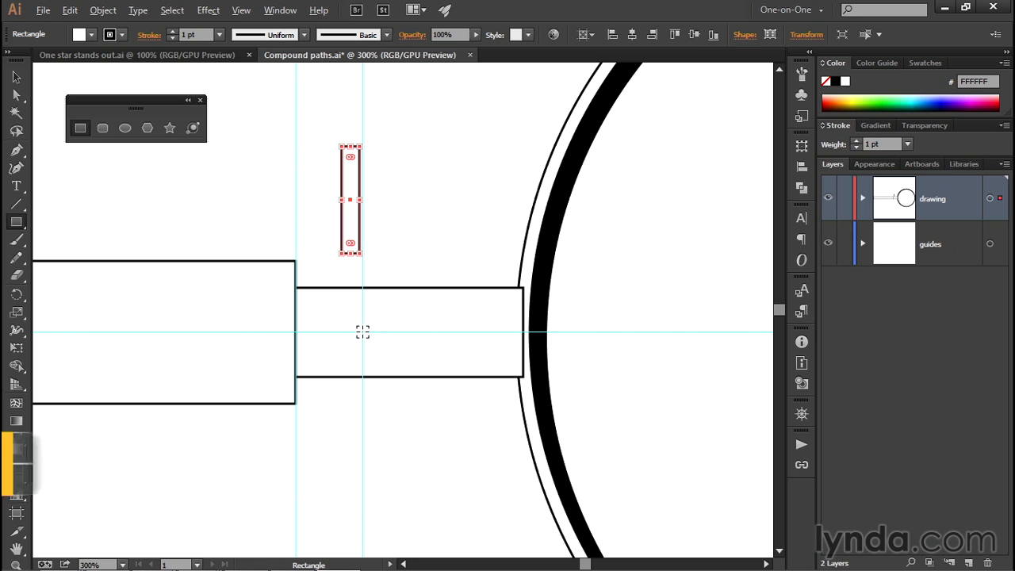
pyautogui.keyDown('alt'); pyautogui.click(363, 331); pyautogui.keyUp('alt')
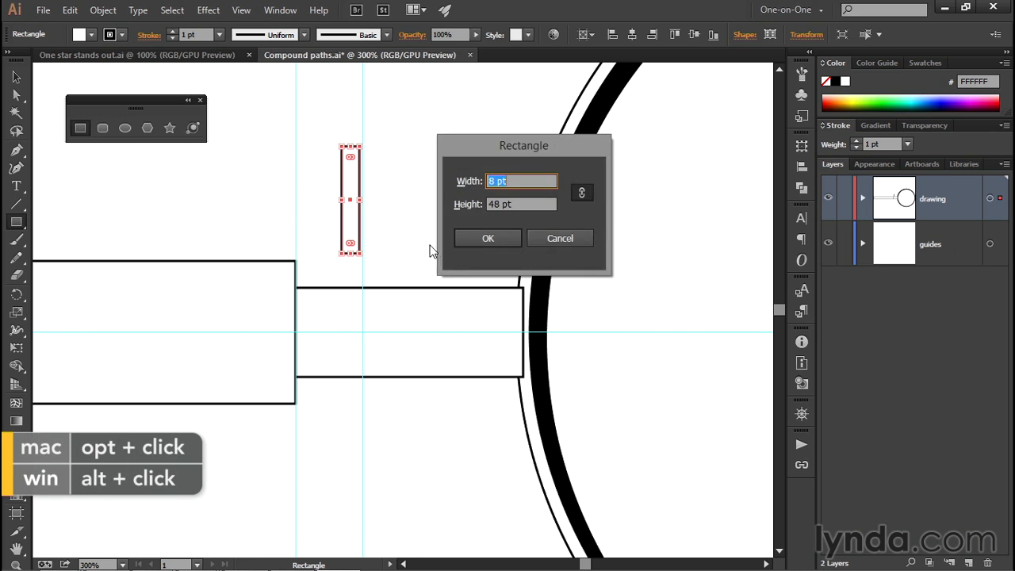
pyautogui.click(488, 237)
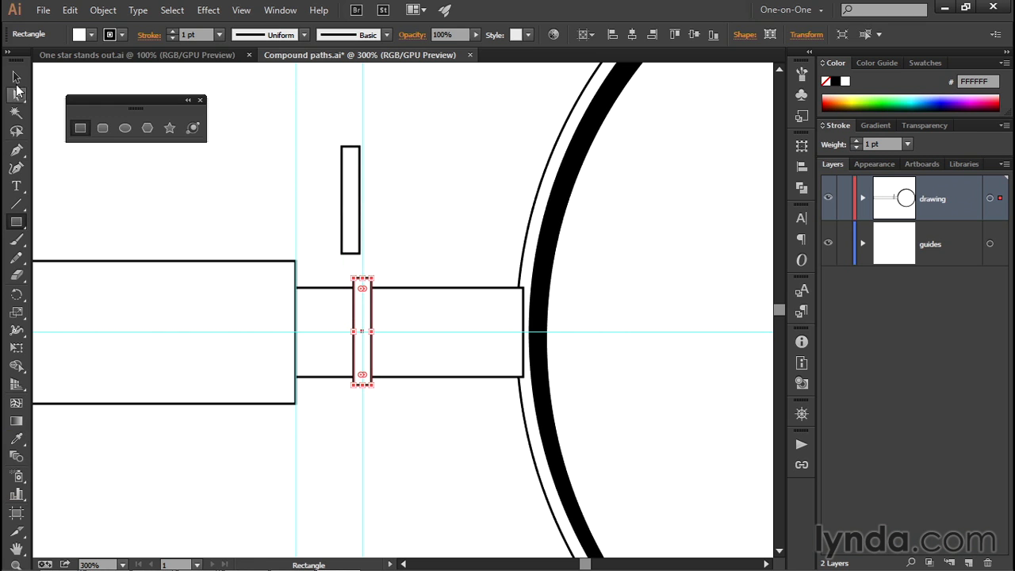
# Send the handle, the connector and both narrow rectangles to the back, behind the magnifying glass circle
pyautogui.hotkey('ctrl', 'space')
pyautogui.click(364, 308)
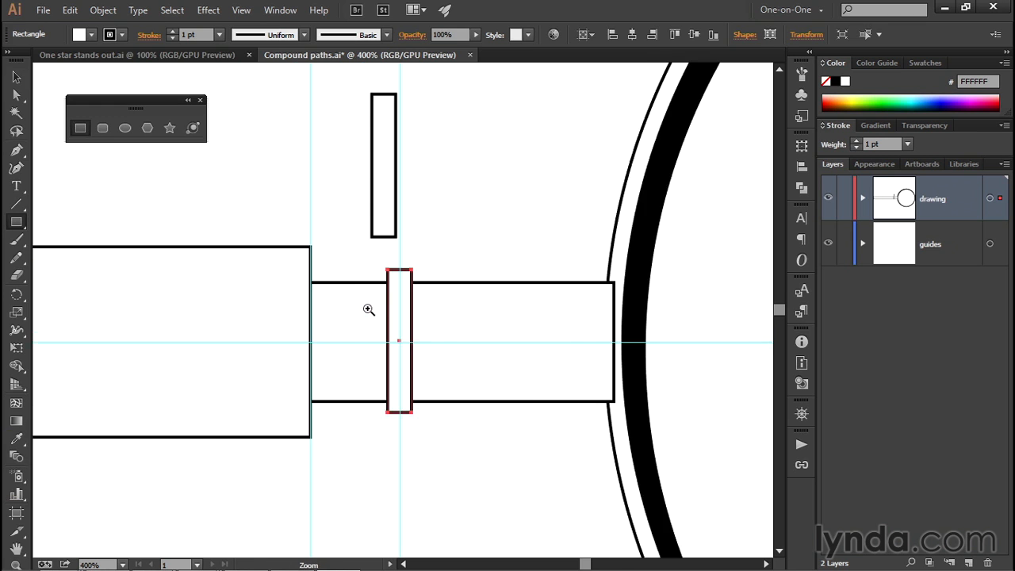
pyautogui.press('v')
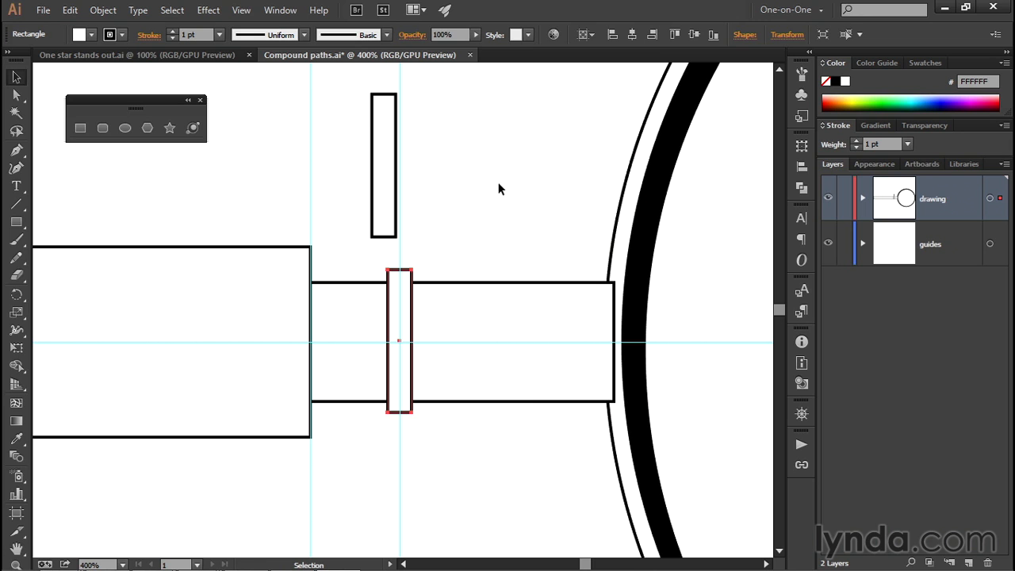
pyautogui.moveTo(493, 187); pyautogui.dragTo(268, 363)
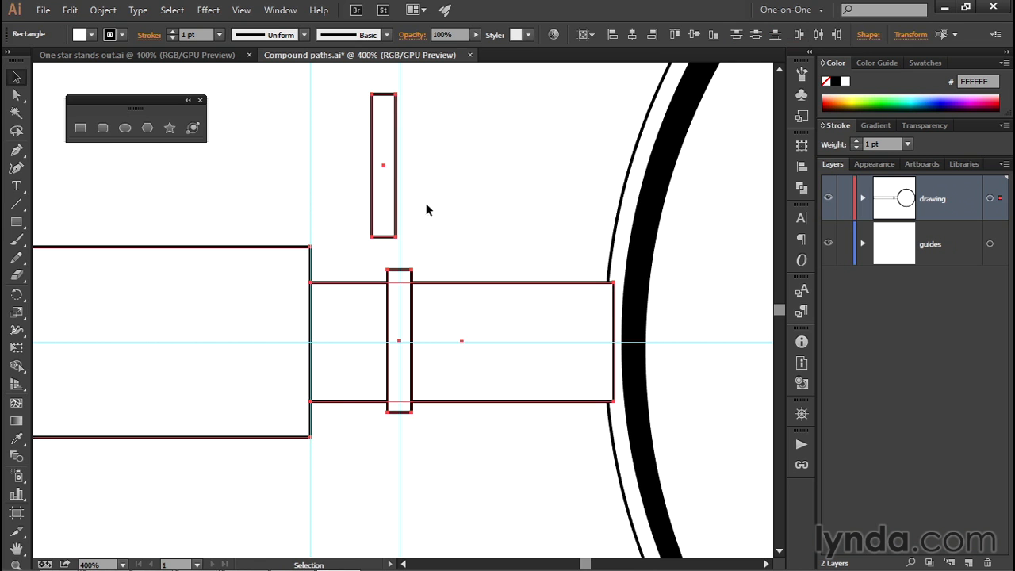
pyautogui.rightClick(272, 170)
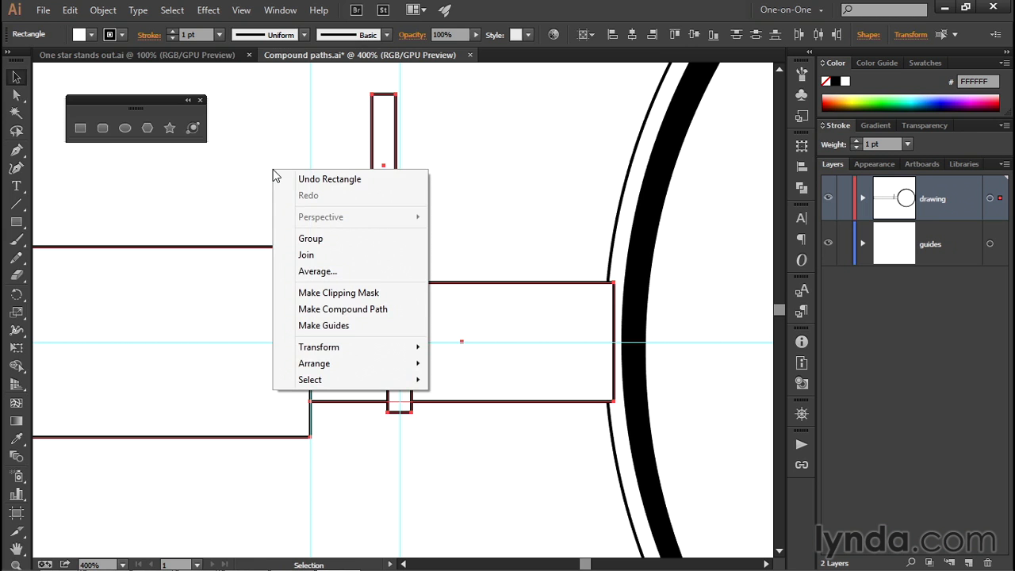
pyautogui.moveTo(370, 370)
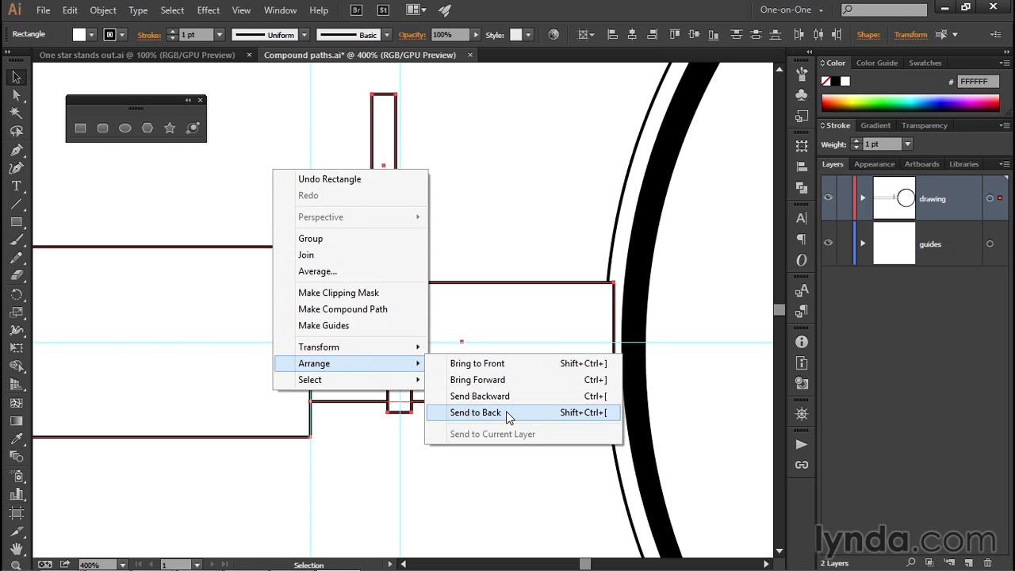
pyautogui.click(505, 411)
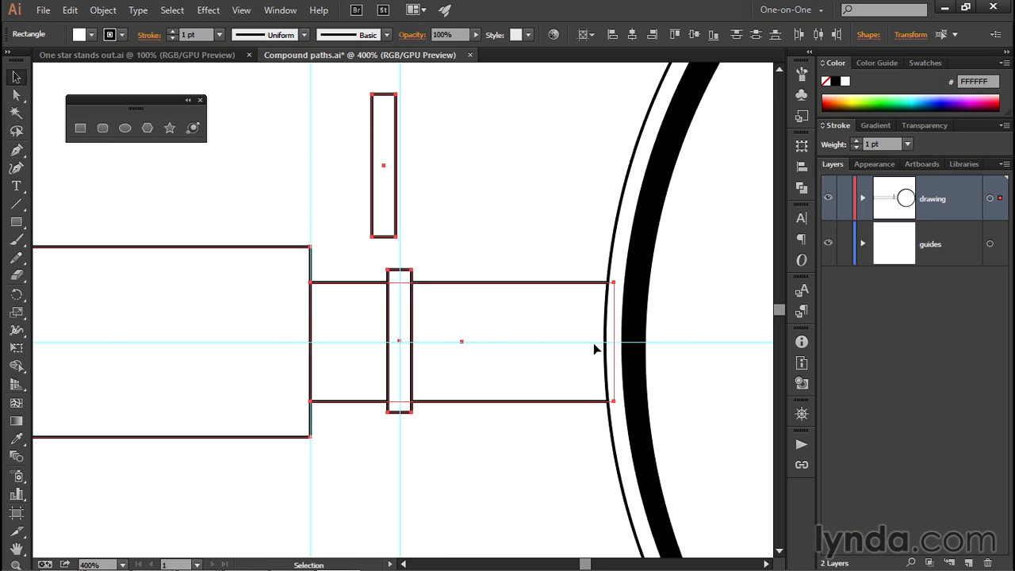
pyautogui.click(536, 212)
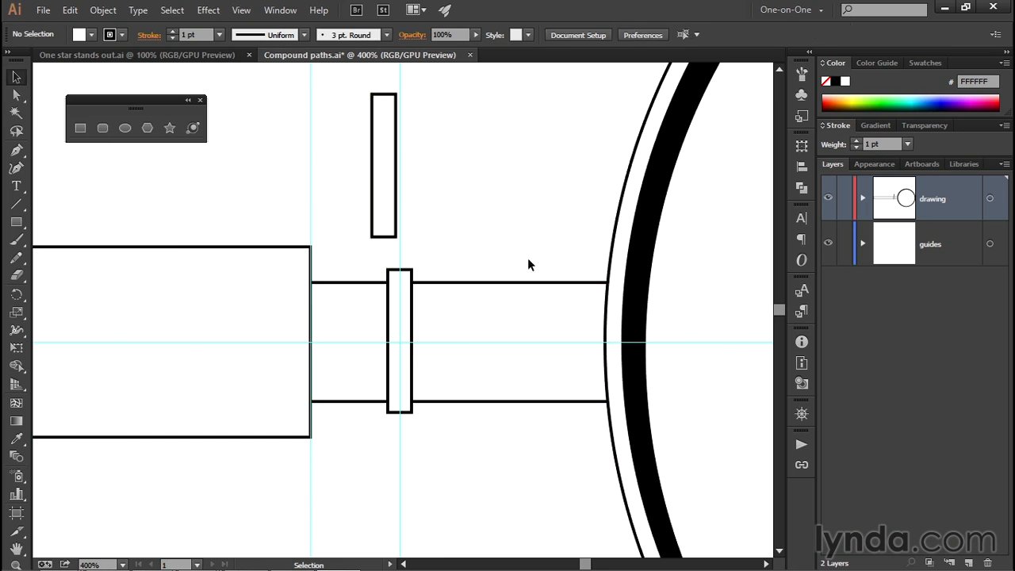
# Move the narrow rectangle on the connector onto the circle's outer edge along the horizontal guide, and nudge it two increments toward the handle
pyautogui.click(400, 346)
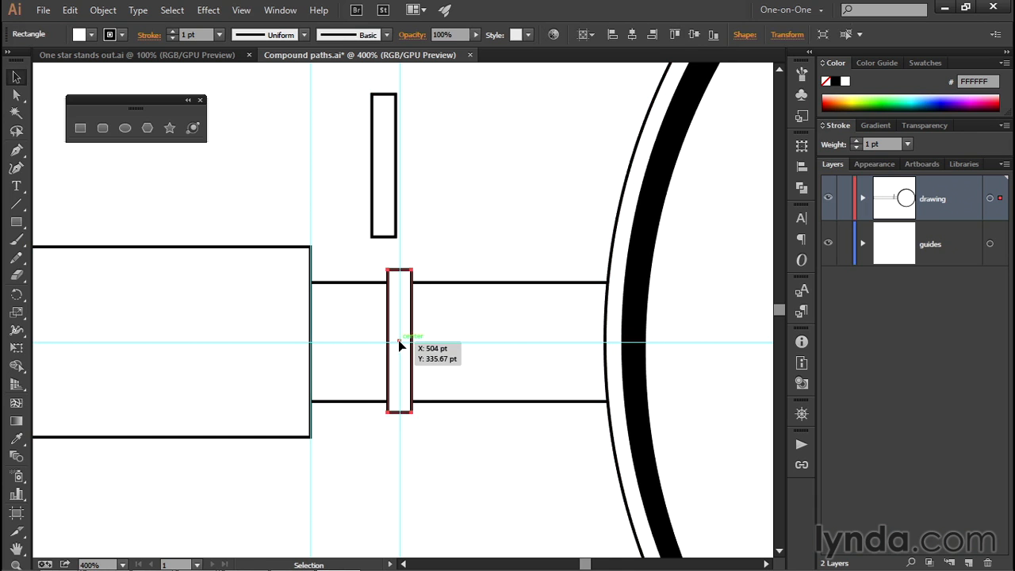
pyautogui.moveTo(400, 345); pyautogui.dragTo(607, 344)
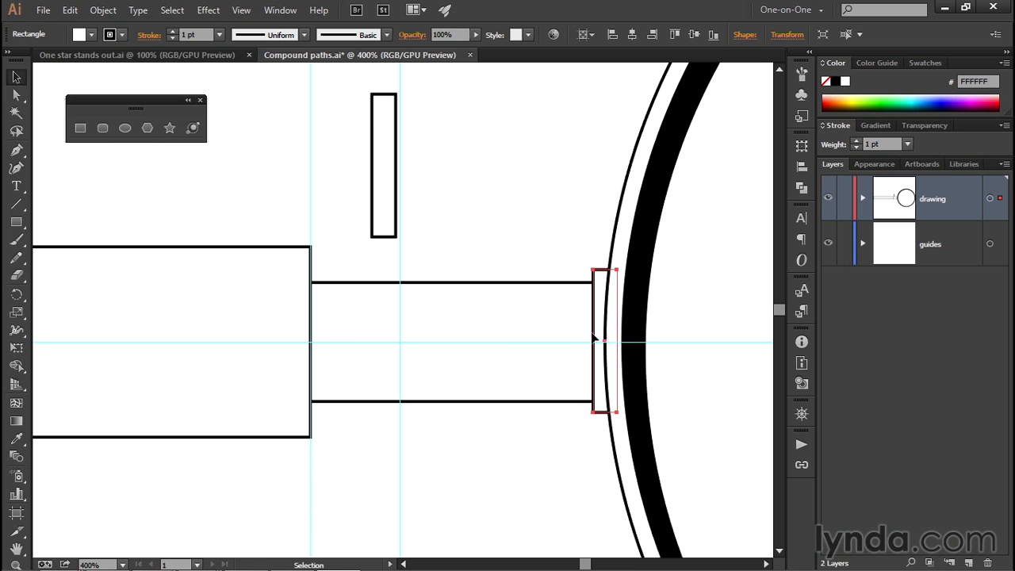
pyautogui.press('Left')
pyautogui.press('Left')
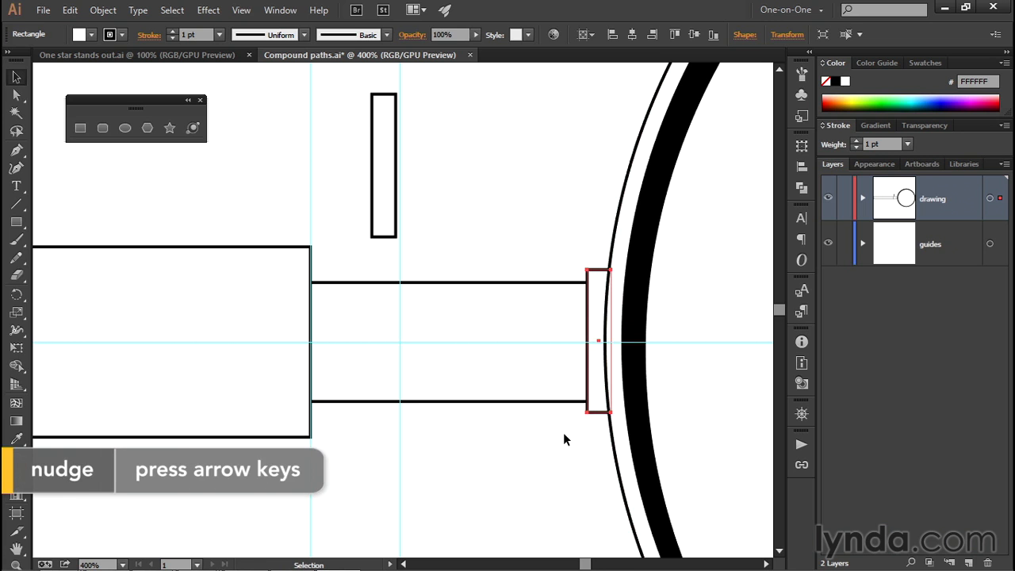
# Move the narrow rectangle above the connector to the guide intersection at the handle's end, and nudge it two increments toward the circle
pyautogui.click(383, 167)
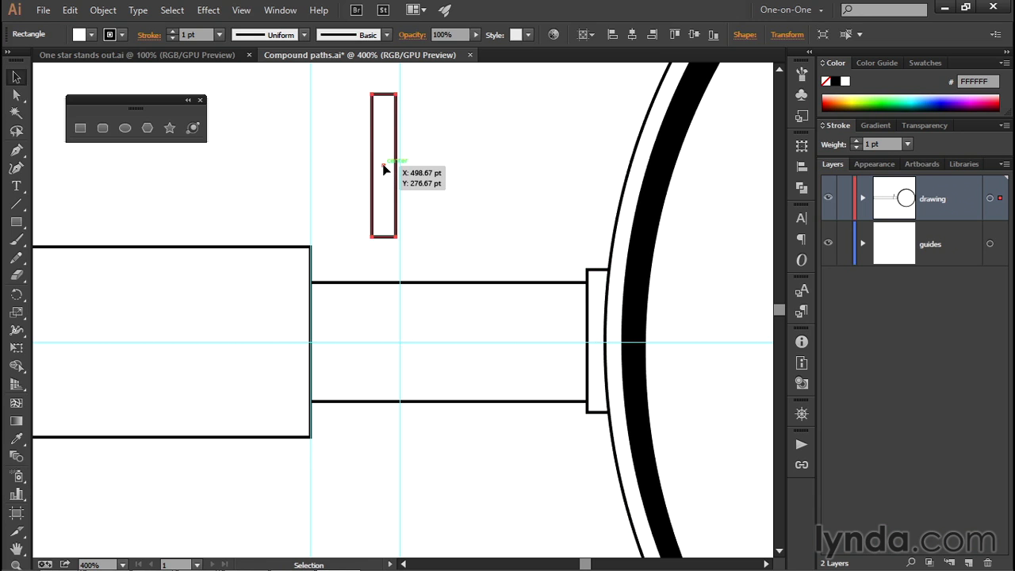
pyautogui.moveTo(383, 168); pyautogui.dragTo(310, 345)
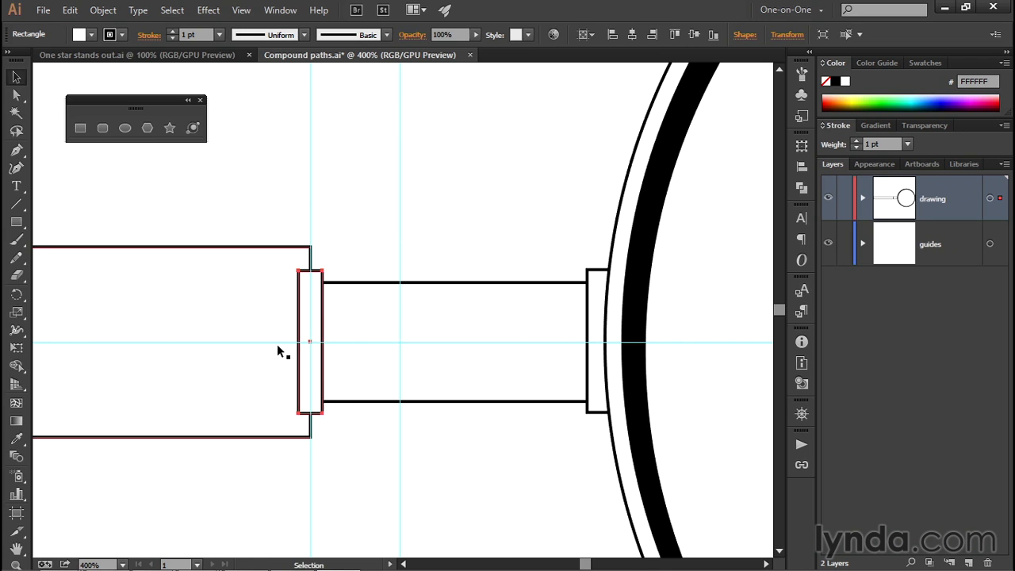
pyautogui.press('Right')
pyautogui.press('Right')
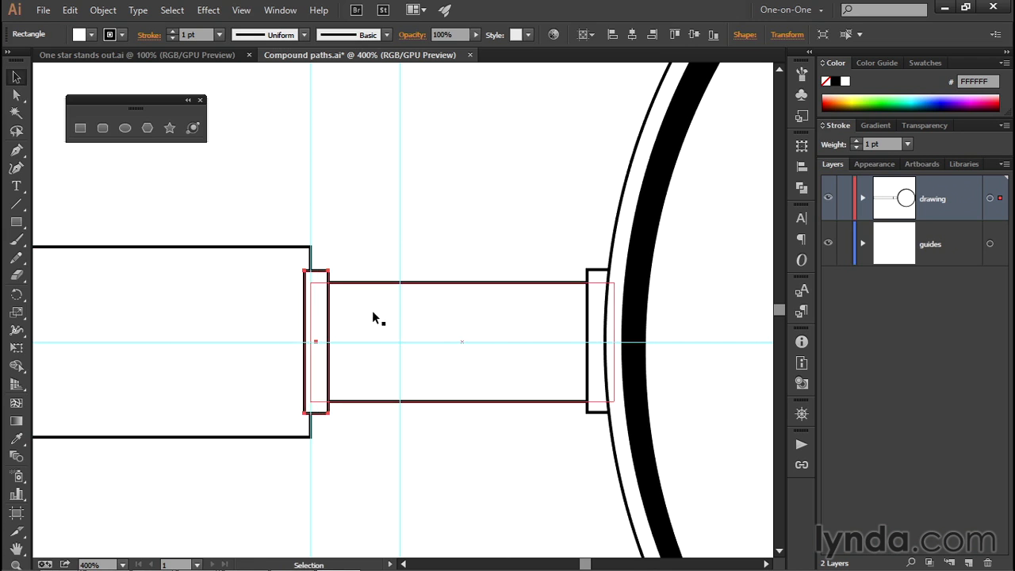
pyautogui.hotkey('ctrl', 'shift', 'a')
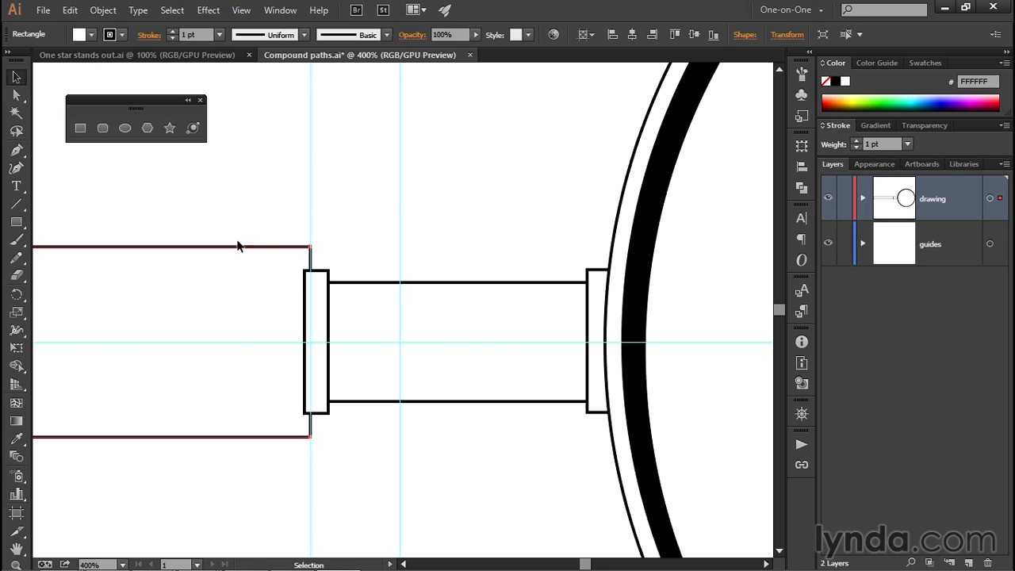
# Cut the handle rectangle and paste it in front of the narrow rectangle at its end
pyautogui.keyDown('shift'); pyautogui.click(325, 274); pyautogui.keyUp('shift')
pyautogui.click(70, 9)
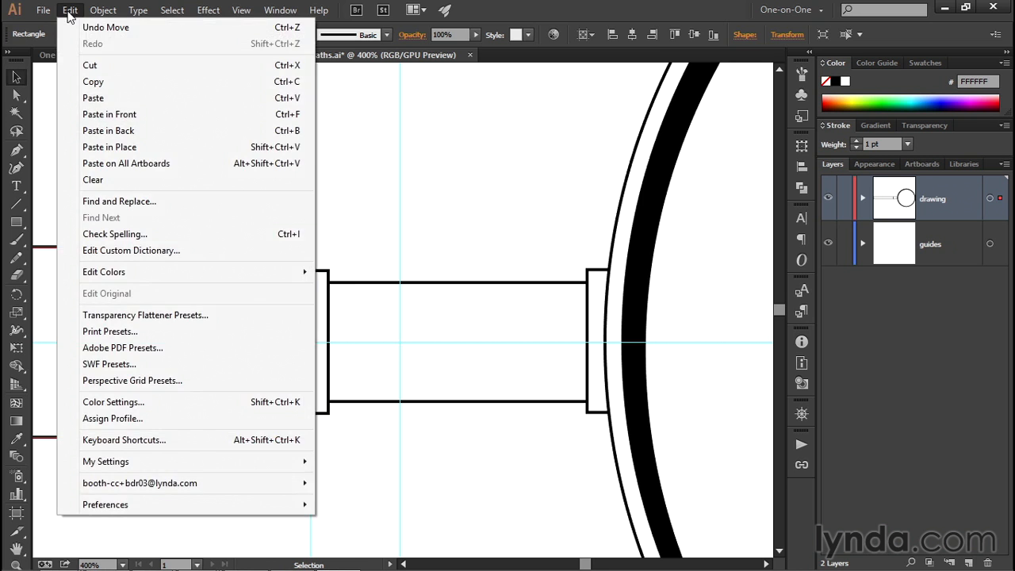
pyautogui.click(133, 65)
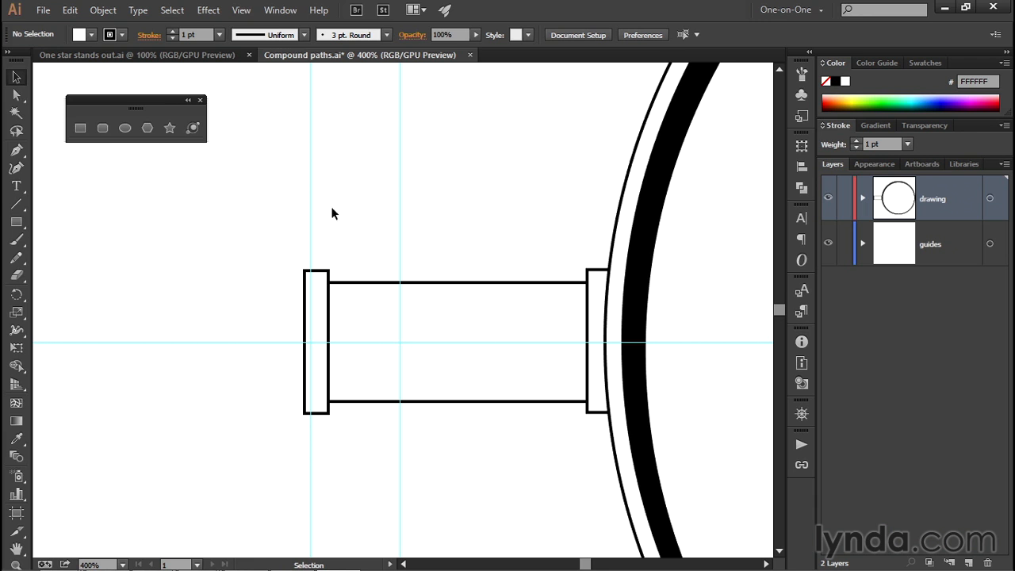
pyautogui.click(307, 279)
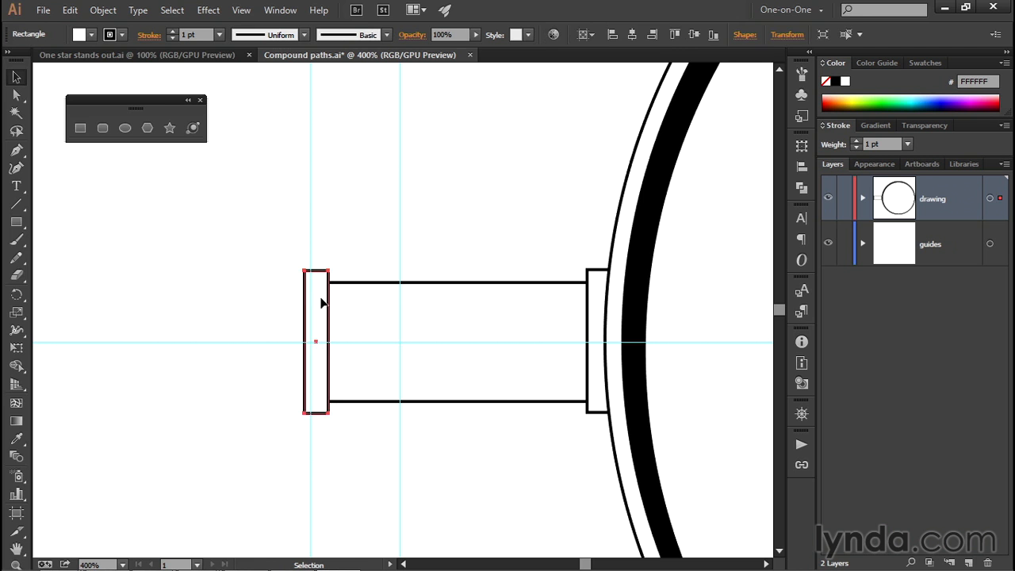
pyautogui.click(70, 9)
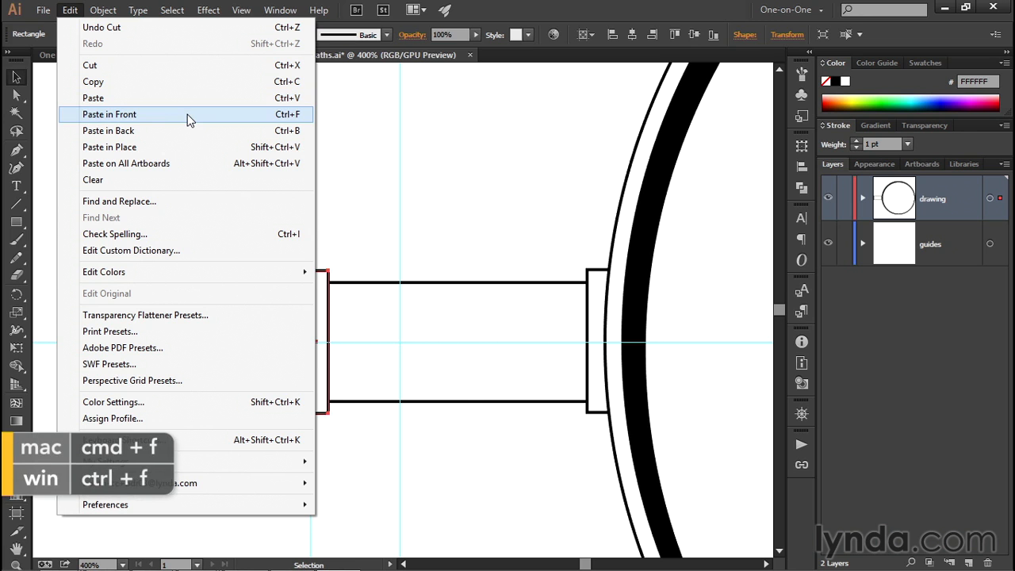
pyautogui.click(109, 114)
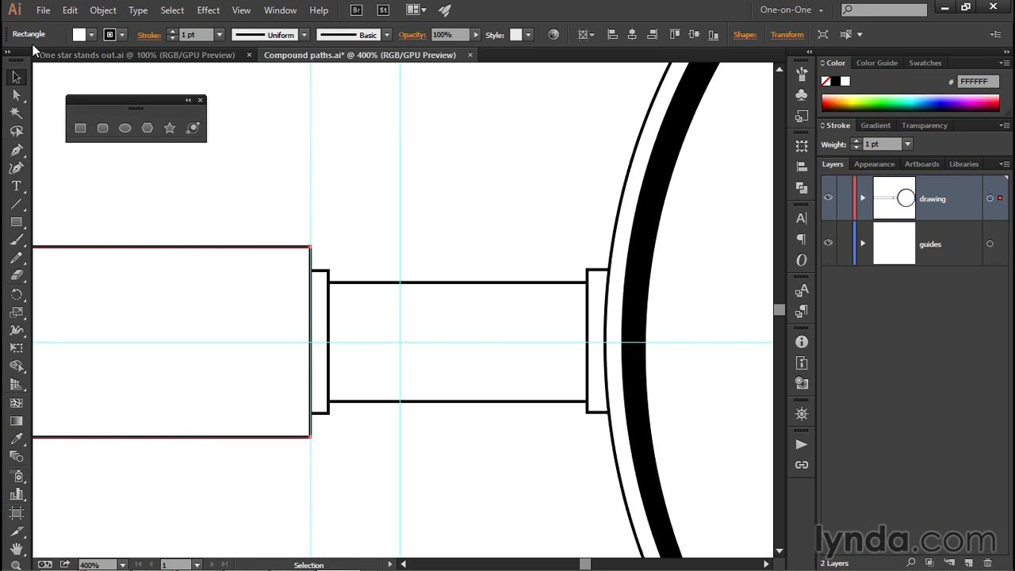
# Fill the handle rectangle with black and deselect it
pyautogui.click(83, 35)
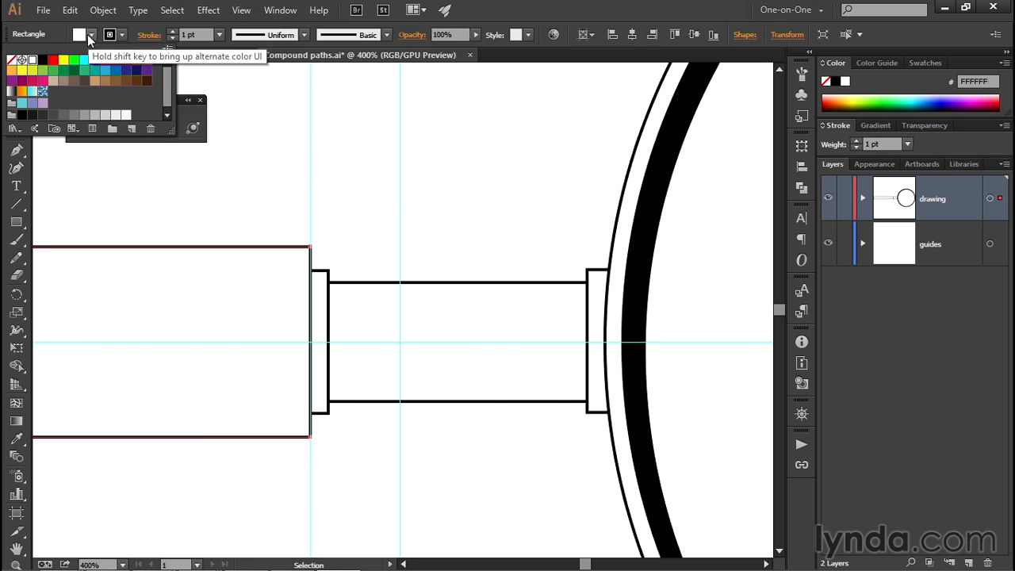
pyautogui.click(42, 61)
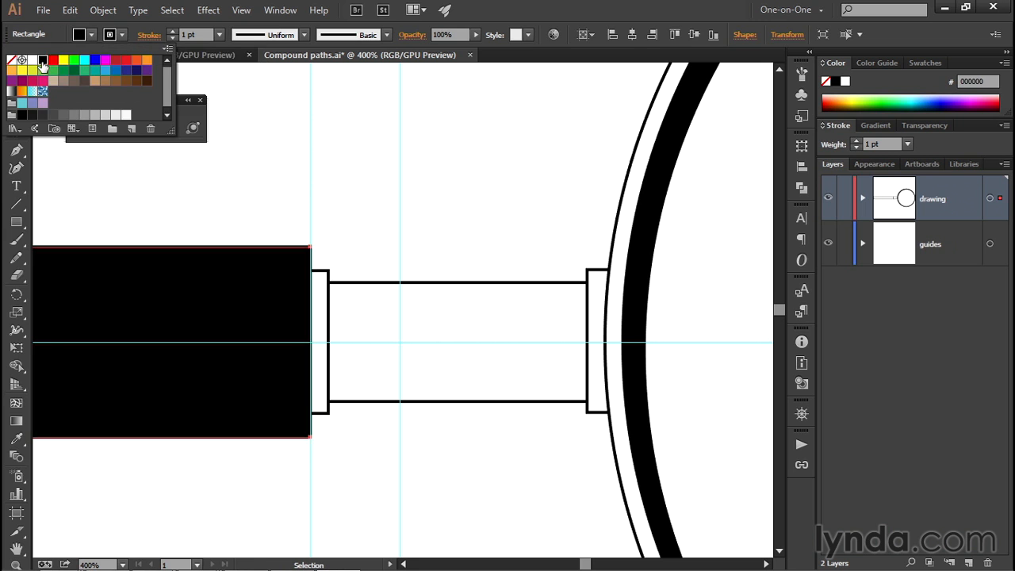
pyautogui.click(255, 131)
pyautogui.click(255, 131)
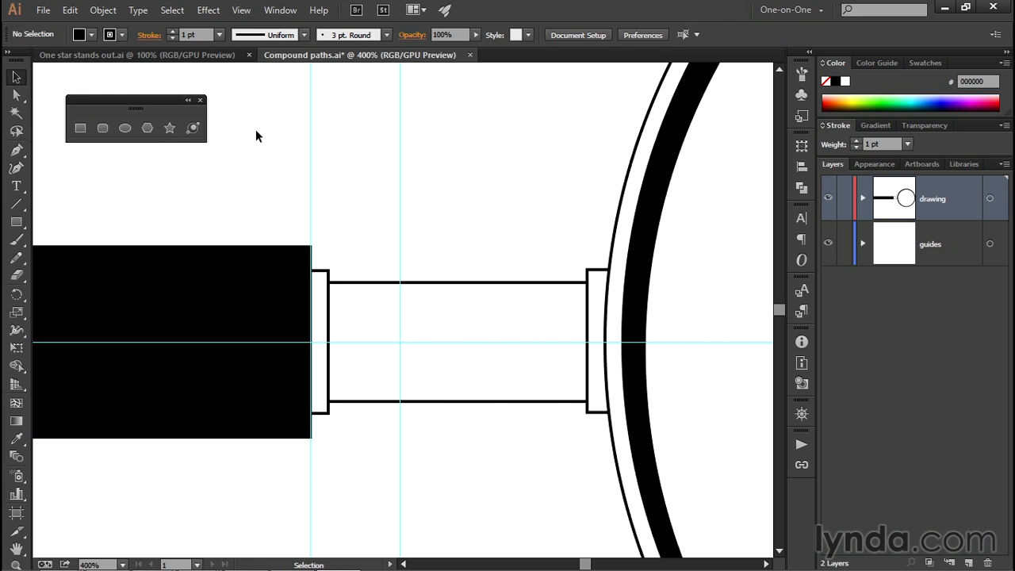
pyautogui.hotkey('ctrl', '1')
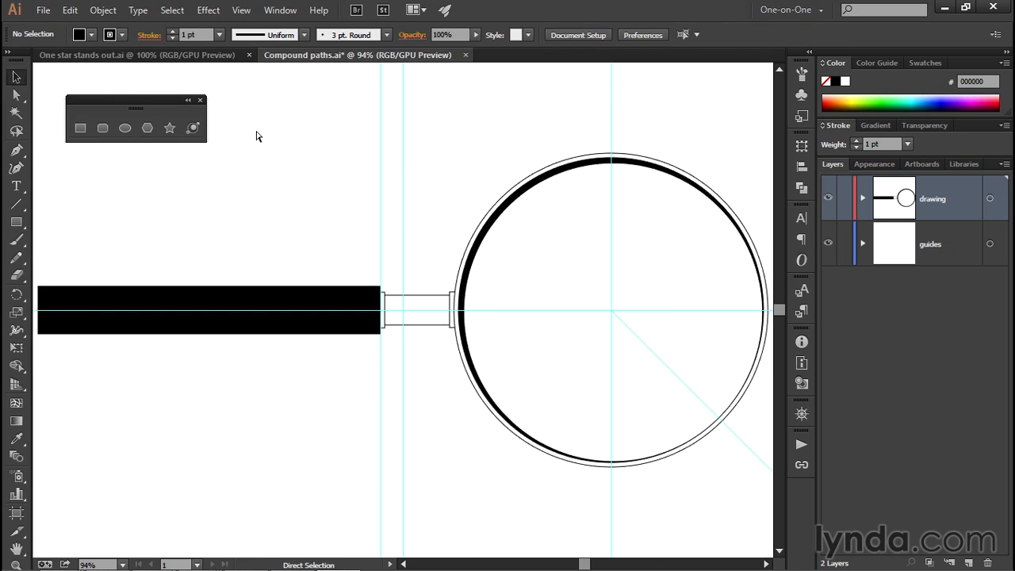